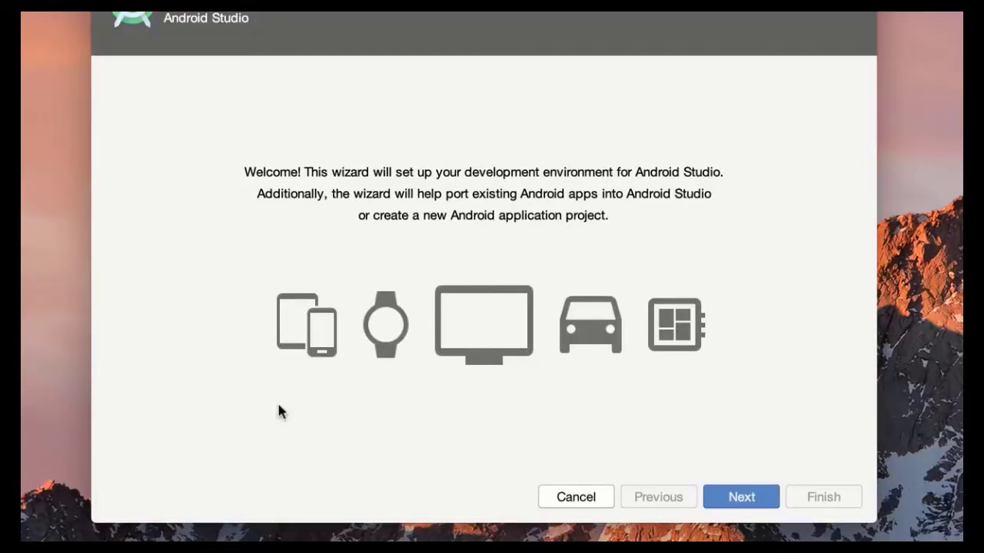
Step: Complete the Android Studio setup wizard with the Standard installation type and the Light theme
click(746, 497)
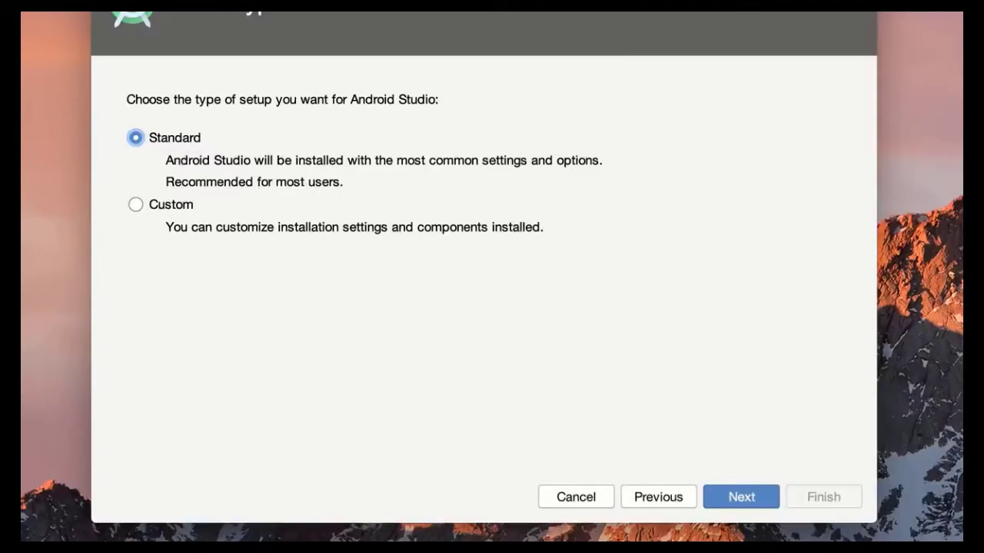
click(754, 509)
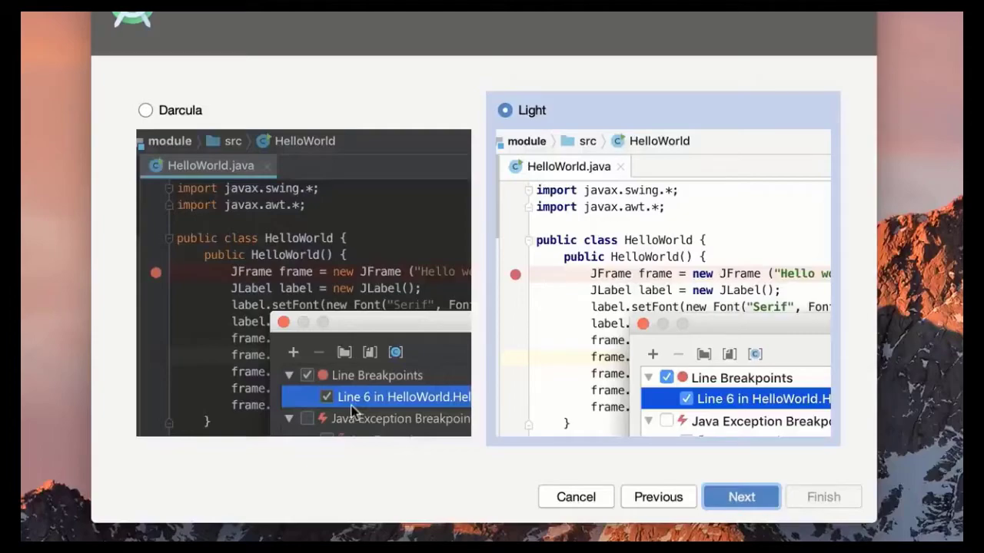
click(751, 506)
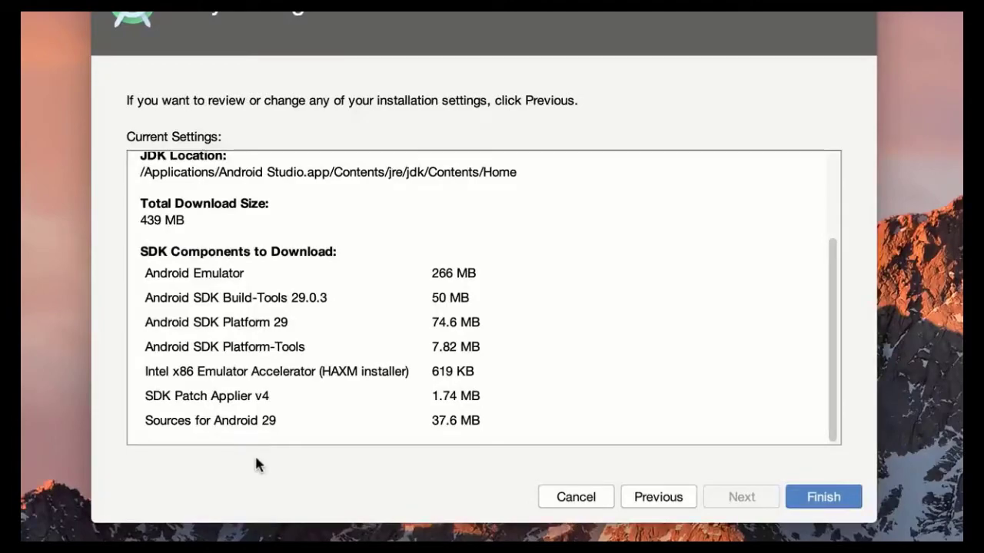
click(819, 496)
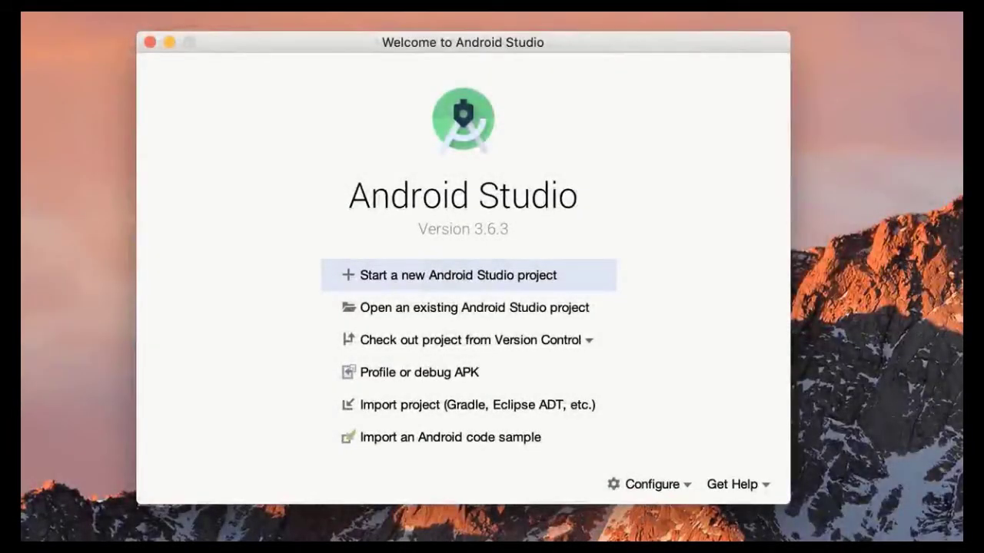
Step: Open the SDK Manager from the welcome screen's configuration options and view its SDK Tools tab
click(654, 488)
click(659, 526)
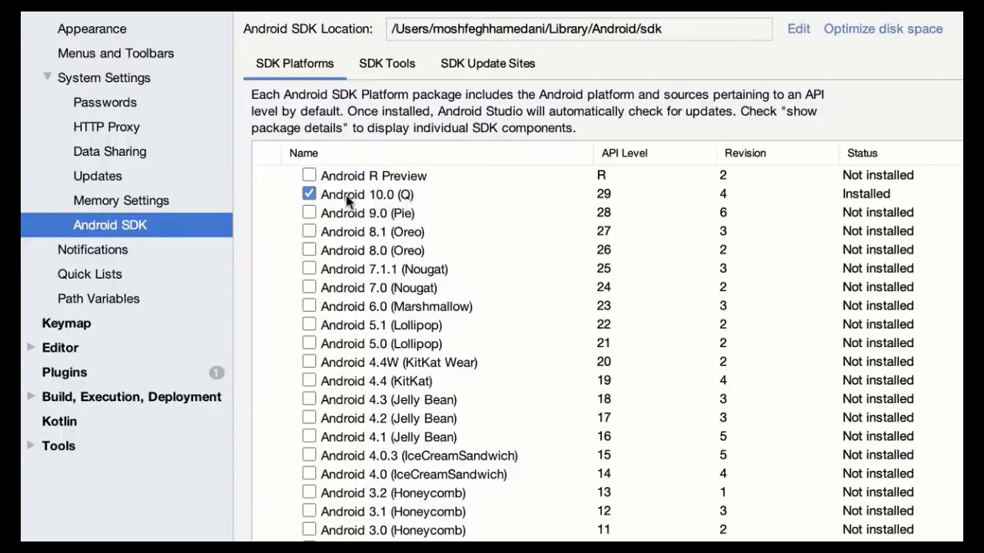
click(398, 67)
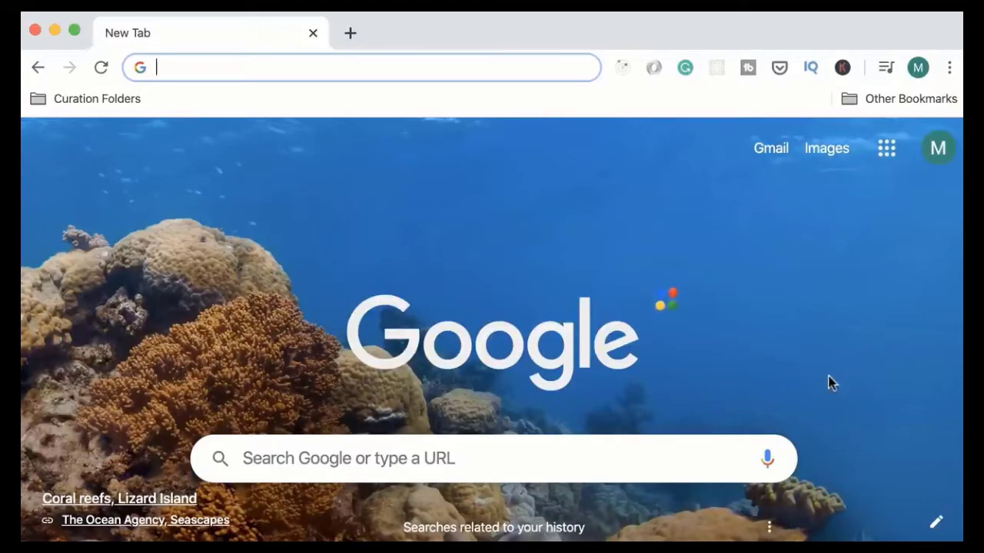
Step: In the browser, open the Expo documentation and go to the Android Studio Emulator page under Managed Workflow
text(doc)
key(Return)
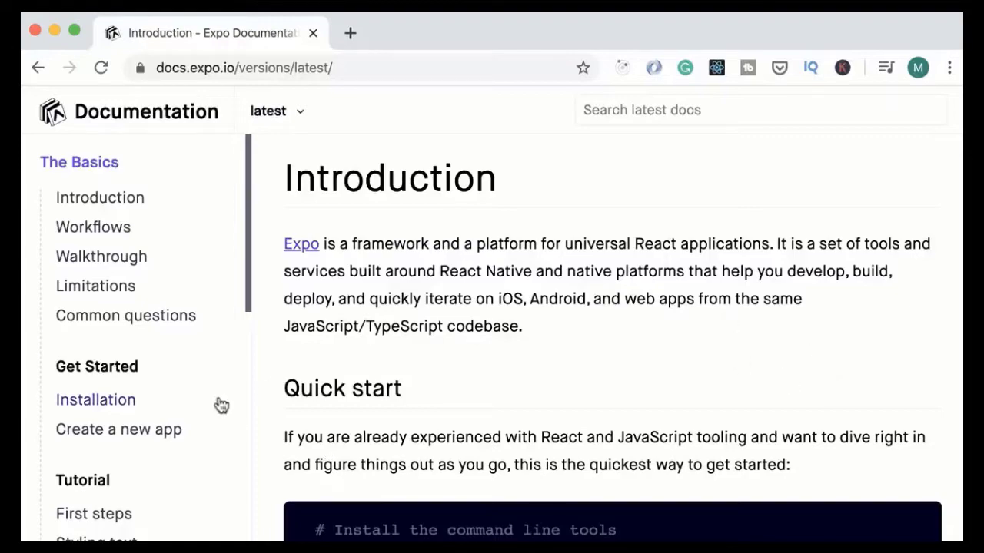
scroll(221, 406, down, 10)
scroll(221, 405, down, 2)
click(112, 405)
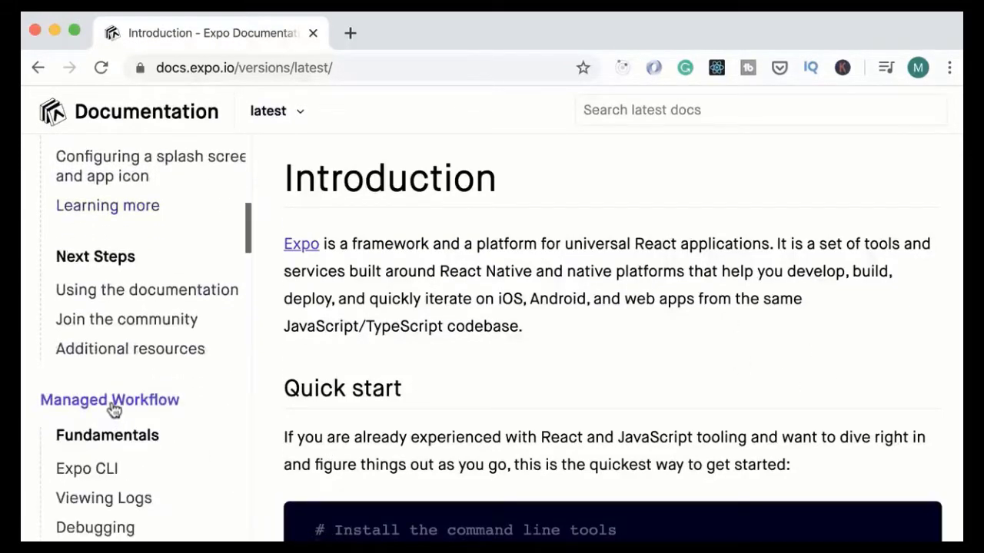
scroll(112, 409, down, 6)
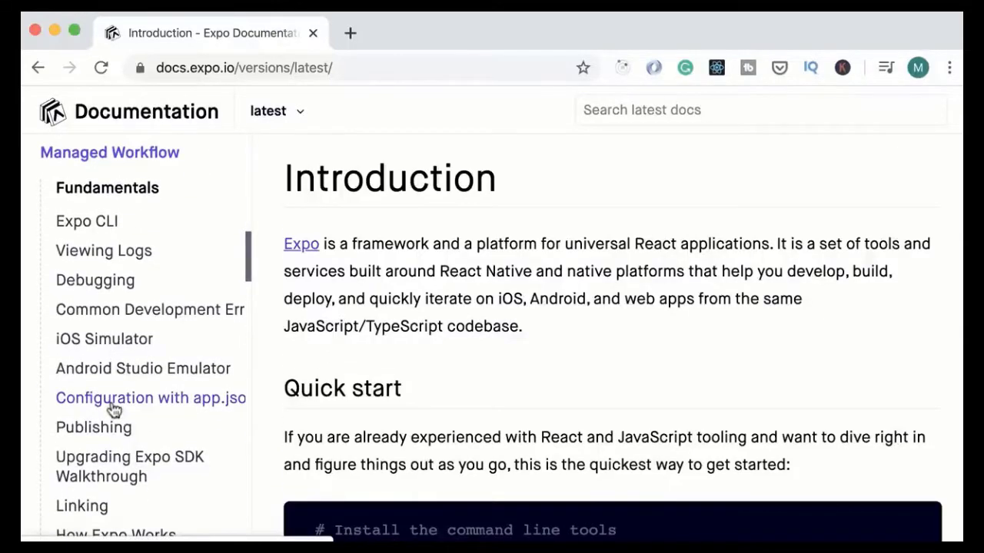
click(159, 377)
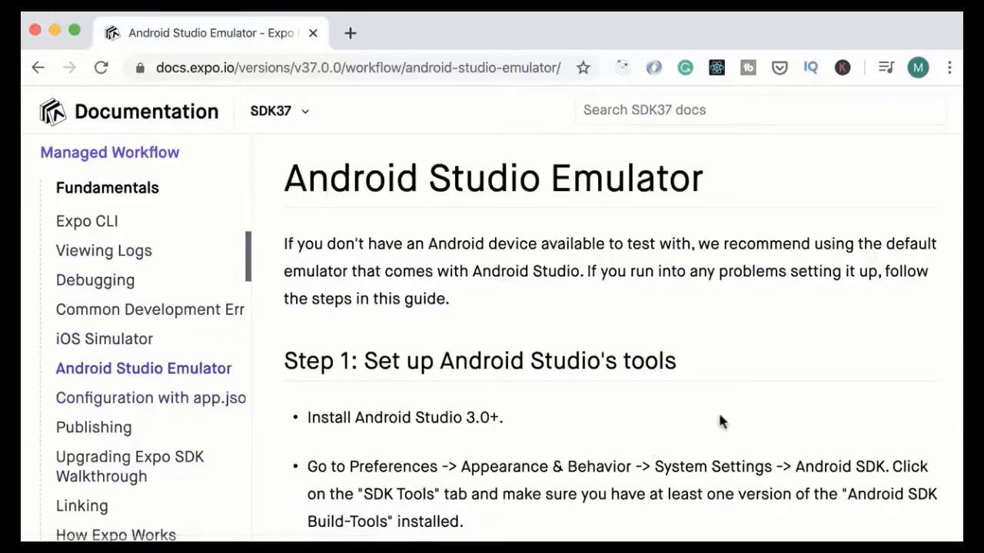
Step: Copy the export ANDROID_SDK line from the guide's instructions for adding the SDK location to PATH
scroll(731, 416, down, 4)
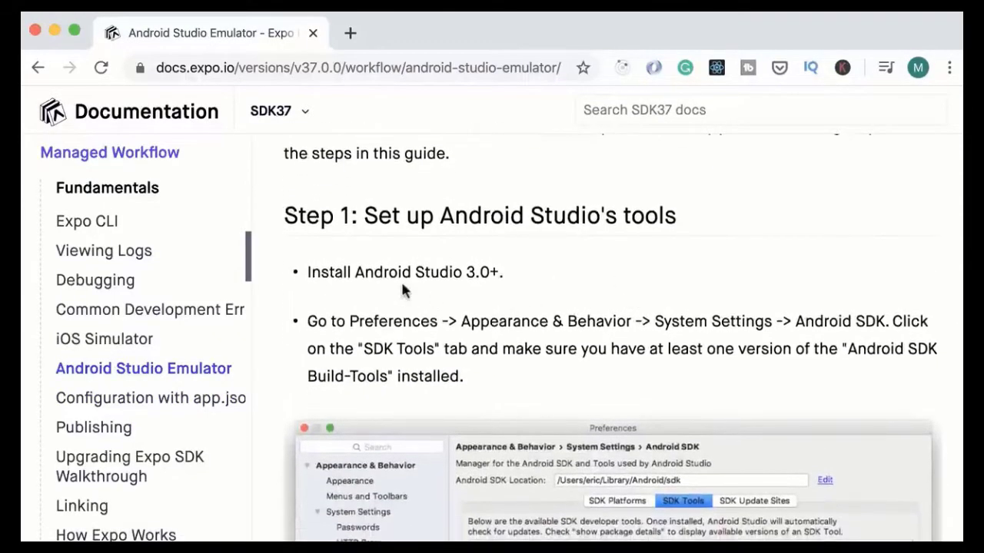
scroll(520, 293, down, 10)
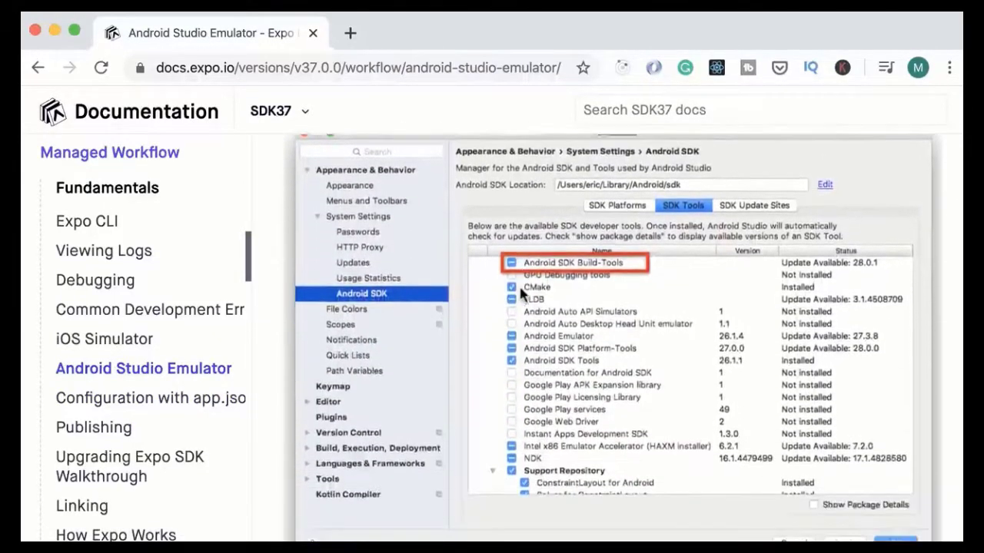
scroll(519, 293, down, 9)
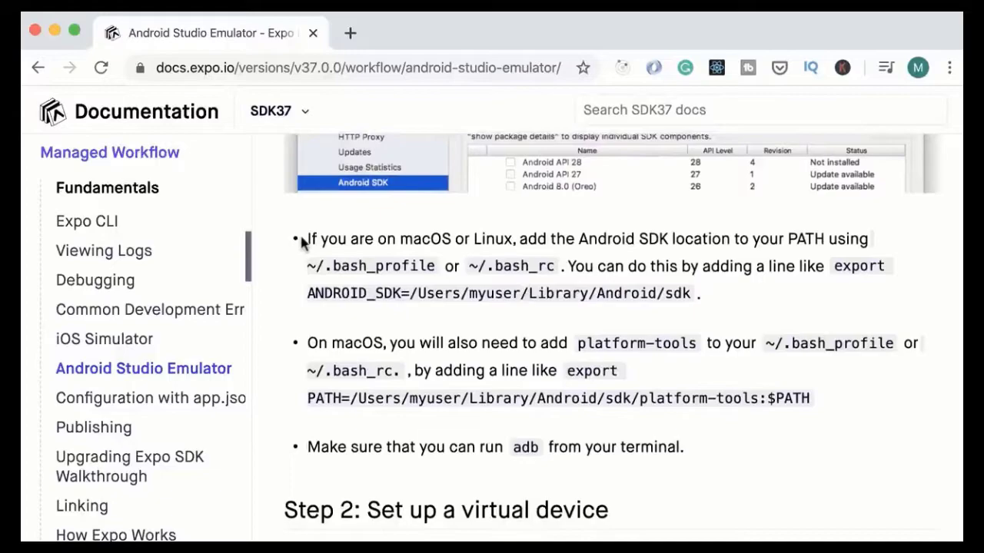
drag(578, 239, 853, 237)
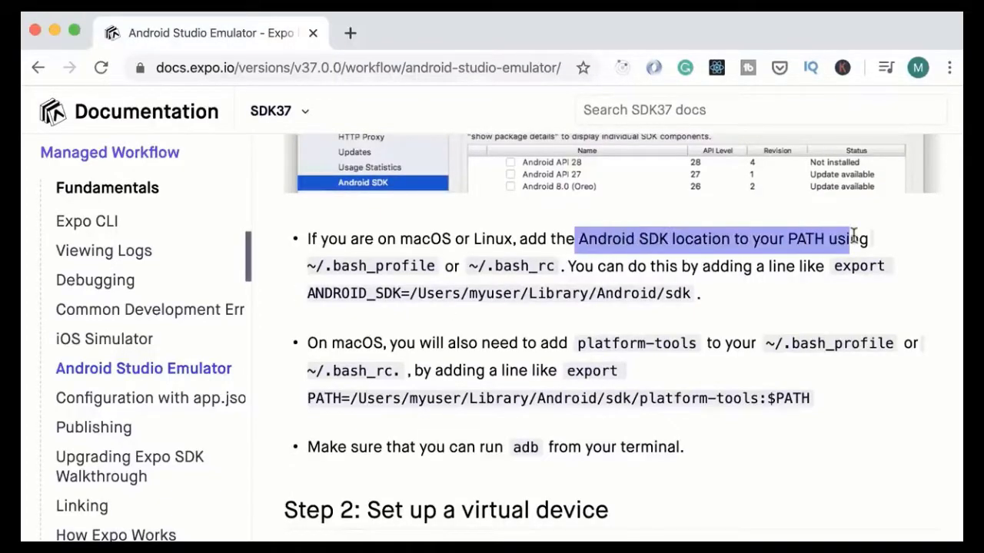
drag(332, 266, 553, 266)
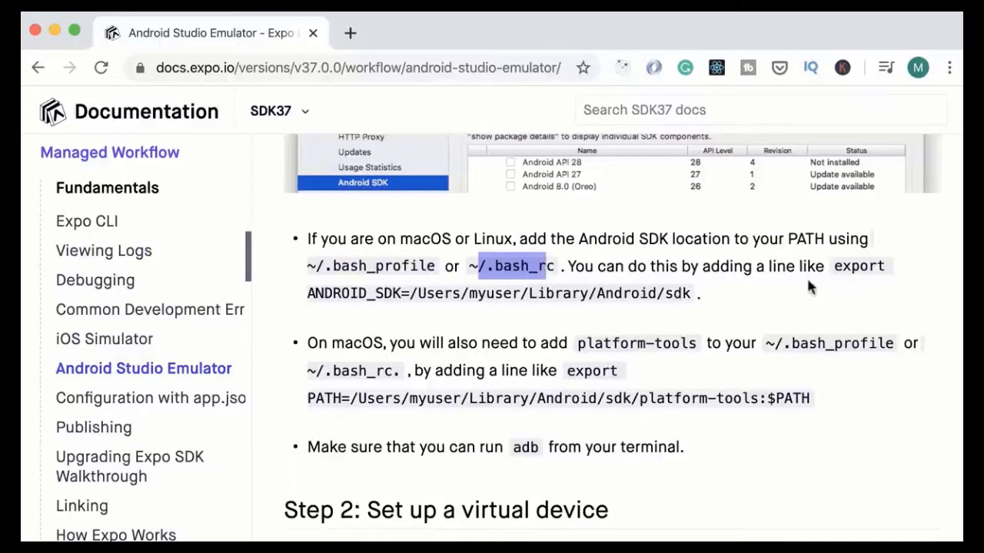
click(841, 265)
drag(835, 266, 693, 293)
key(super+c)
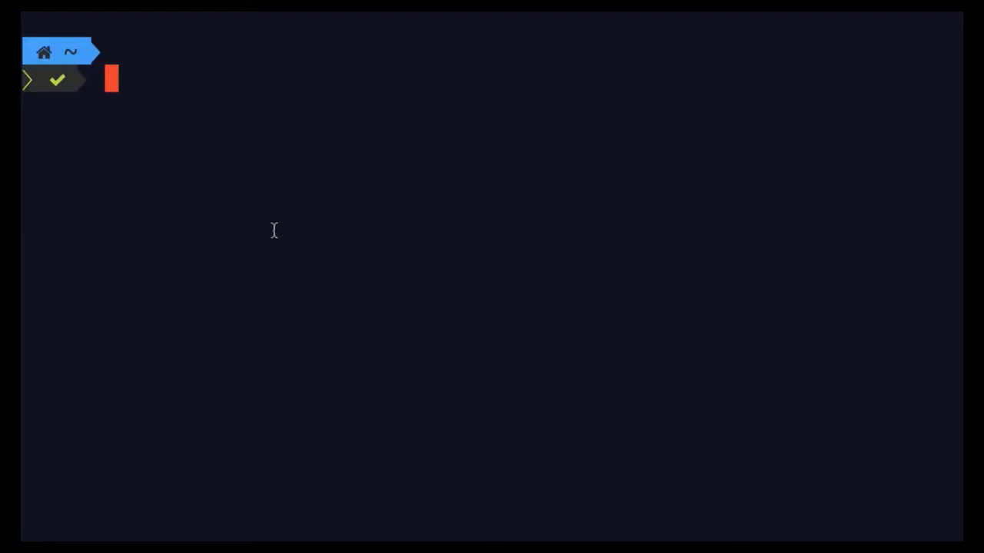
Step: In the terminal, open ~/.bash_profile in the code editor with the code command
text(code )
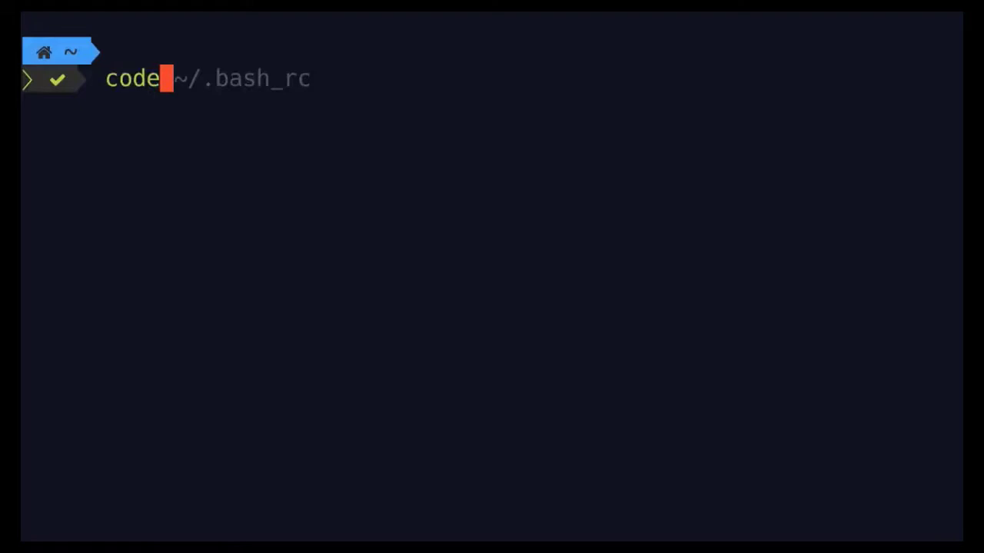
text(~/)
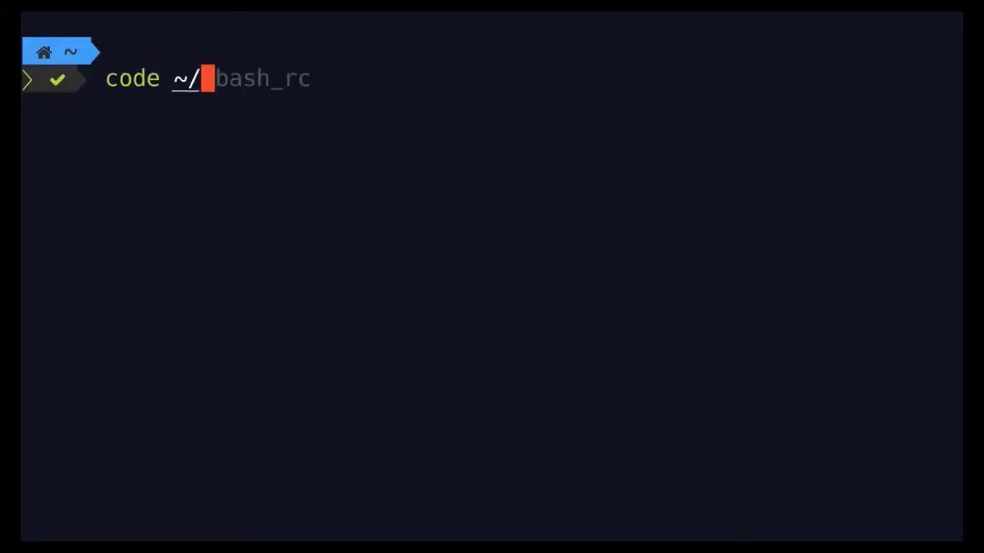
text(.bash_)
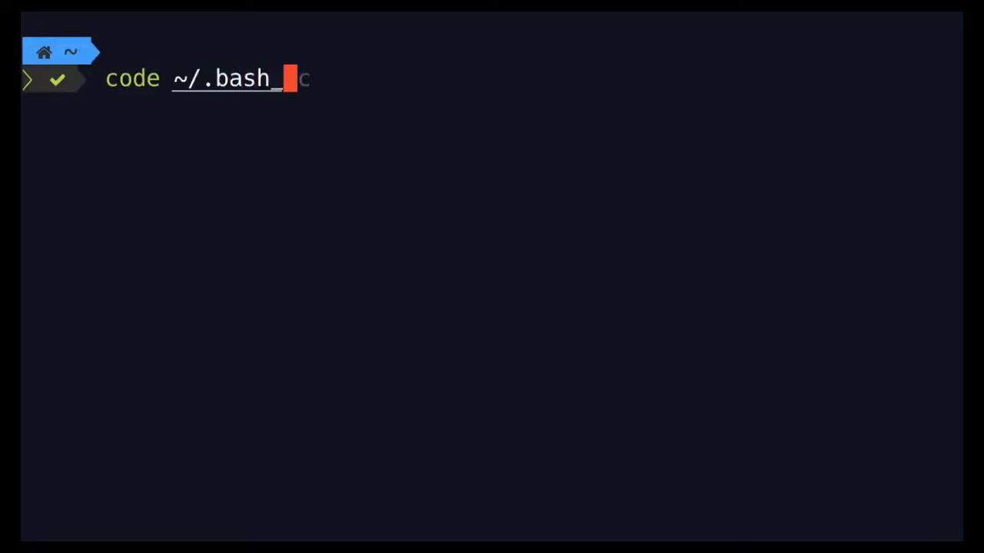
text(profile)
key(Return)
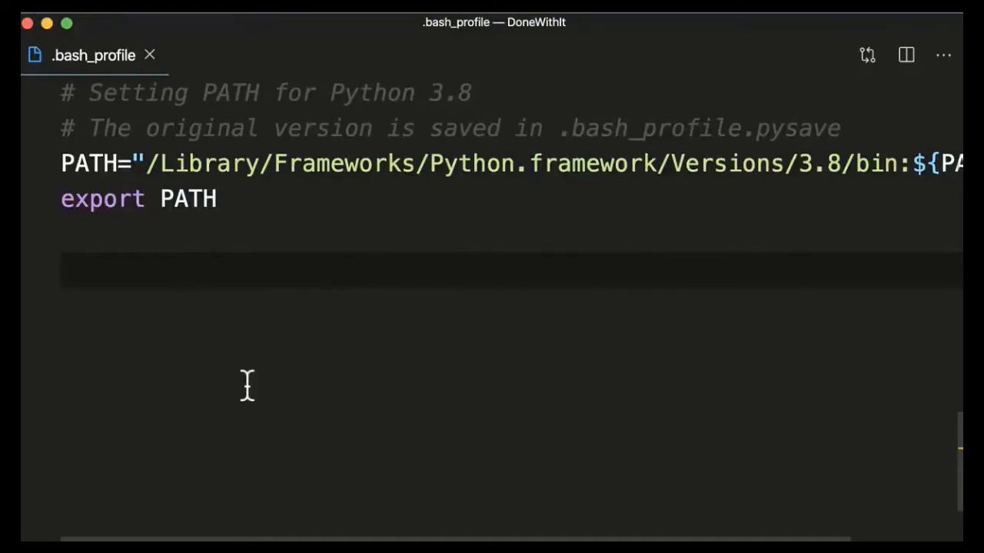
Step: Add the ANDROID_SDK export line to .bash_profile, replacing its placeholder path with the SDK location copied from the SDK Manager
key(super+v)
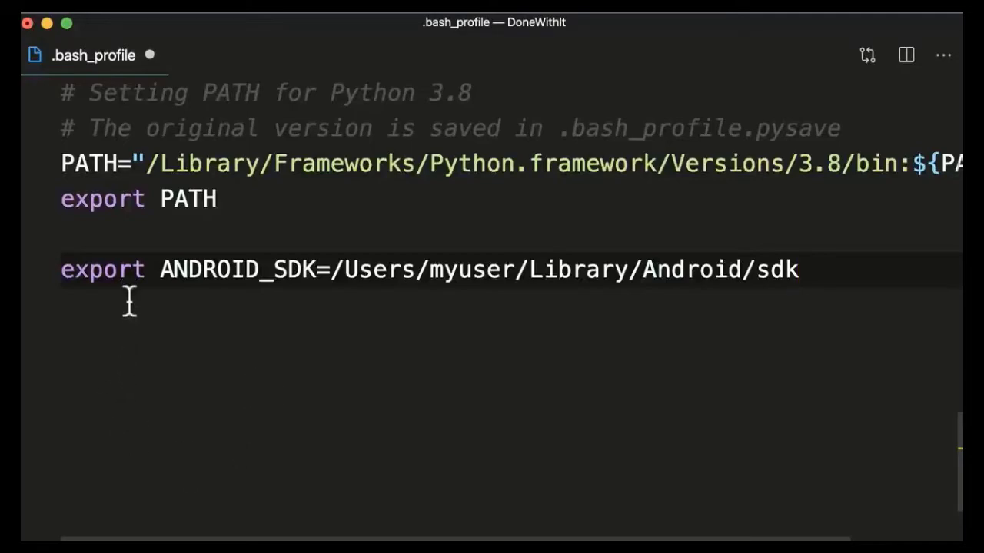
drag(330, 270, 799, 275)
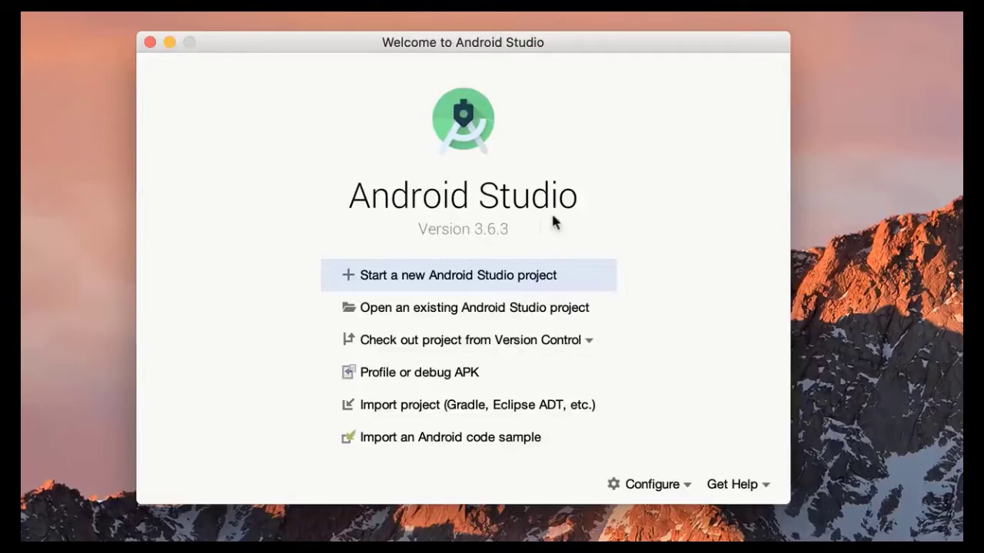
click(665, 485)
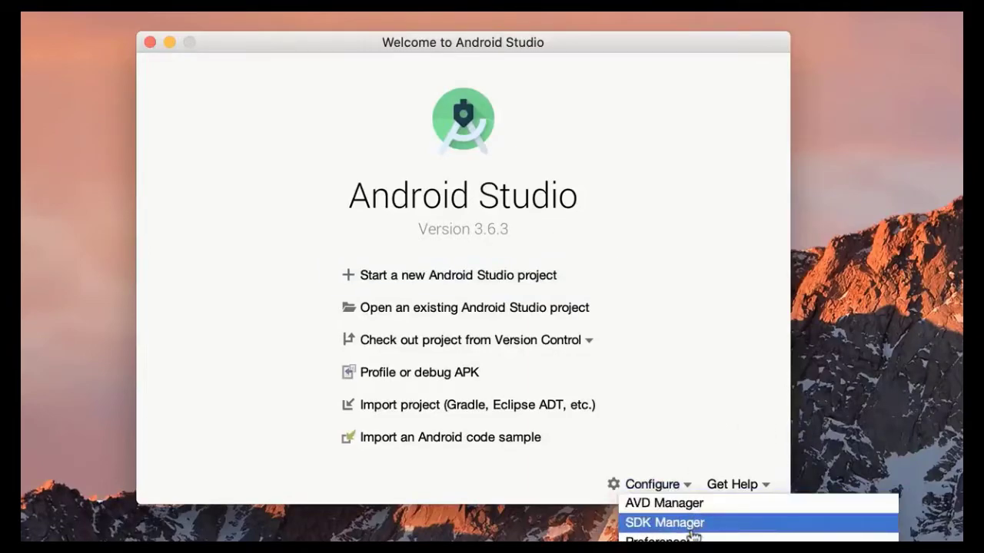
click(688, 526)
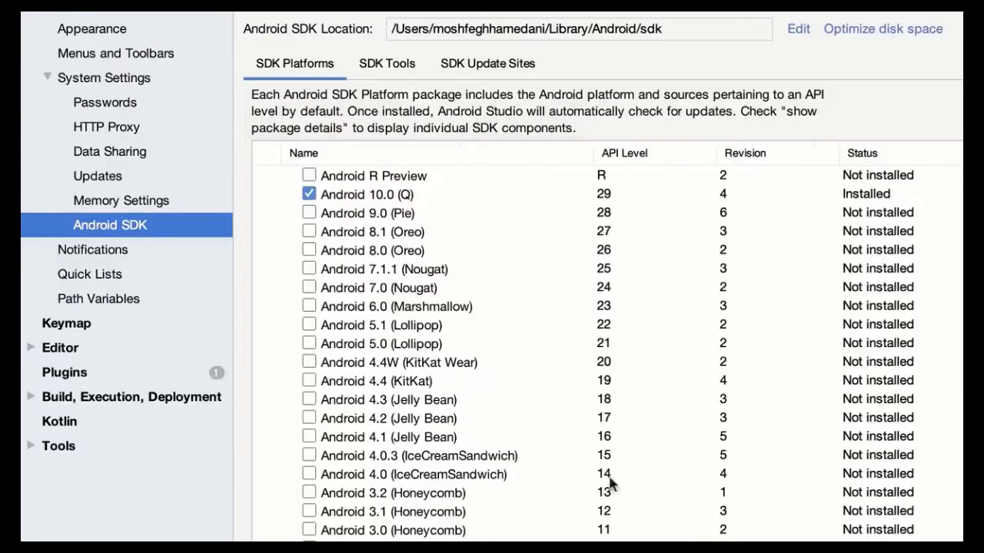
drag(662, 29, 375, 25)
key(super+c)
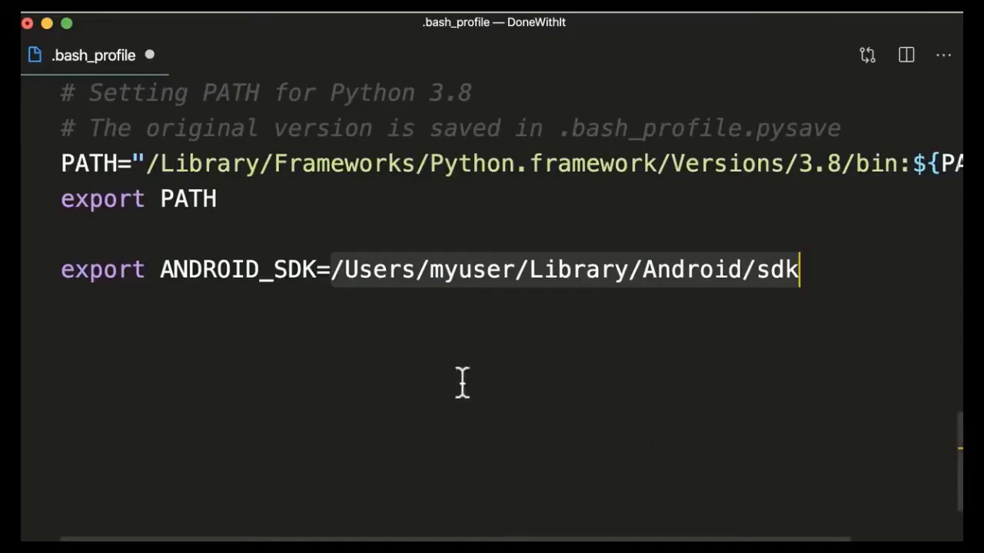
key(BackSpace)
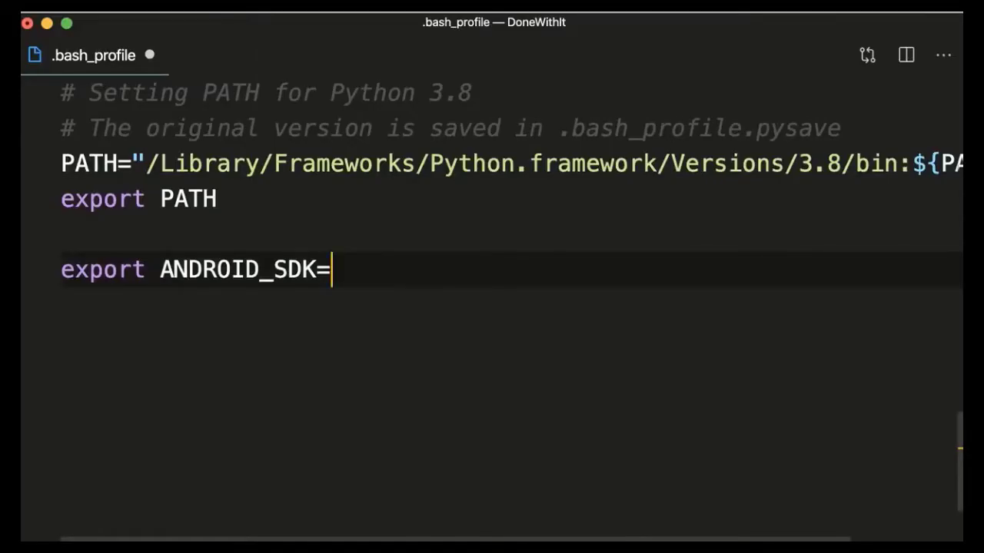
key(super+v)
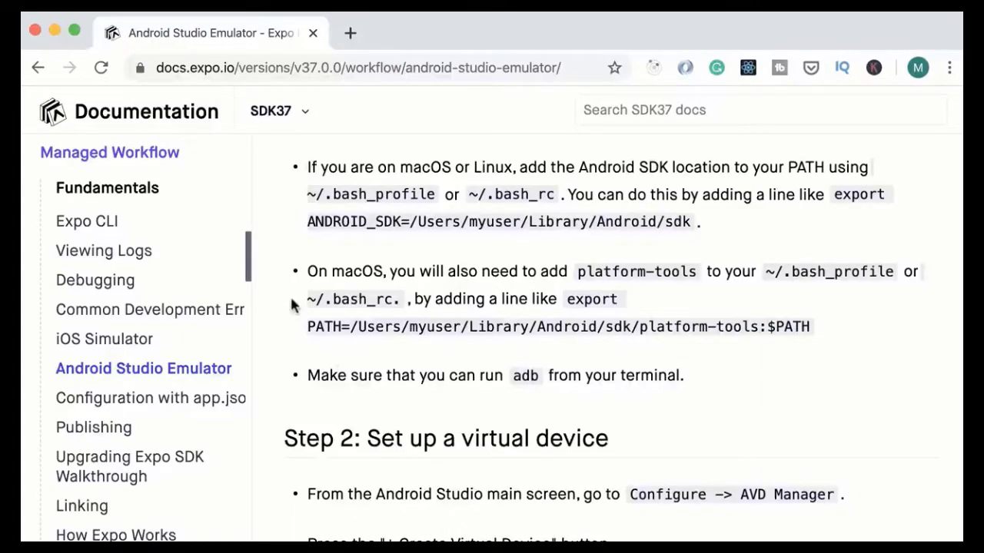
Step: Copy the platform-tools export PATH line from the guide and paste it on a new line in .bash_profile
drag(540, 271, 696, 277)
drag(566, 299, 810, 329)
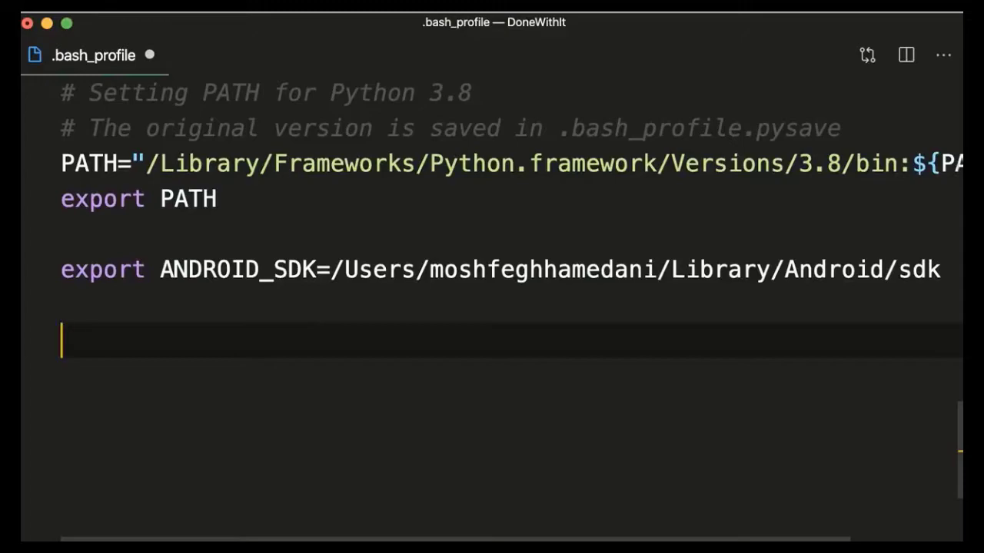
text(export PATH=/Users/myuser/Library/Android/sdk/platform-tools:$PATH)
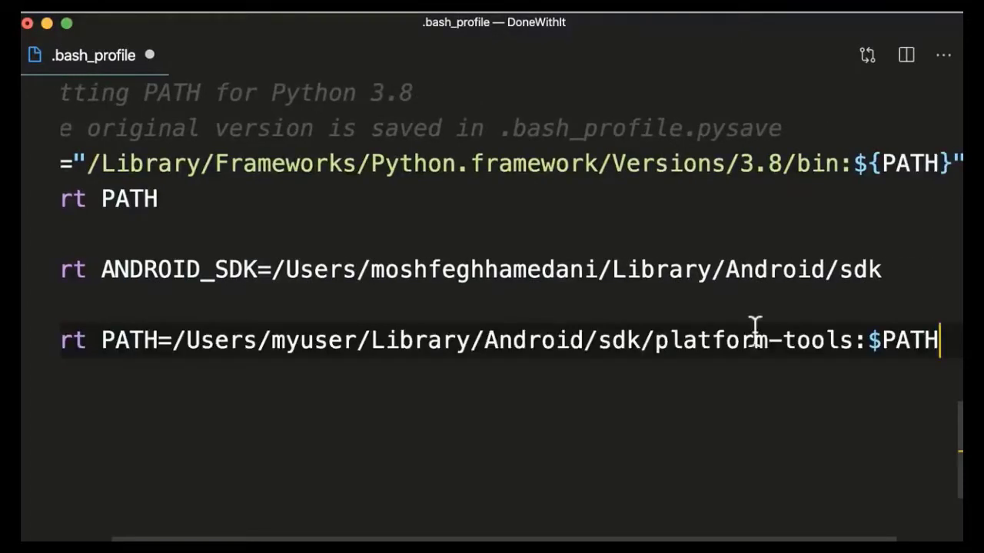
Step: Replace the placeholder SDK path in the PATH line with the real Android SDK location from the line above
click(642, 341)
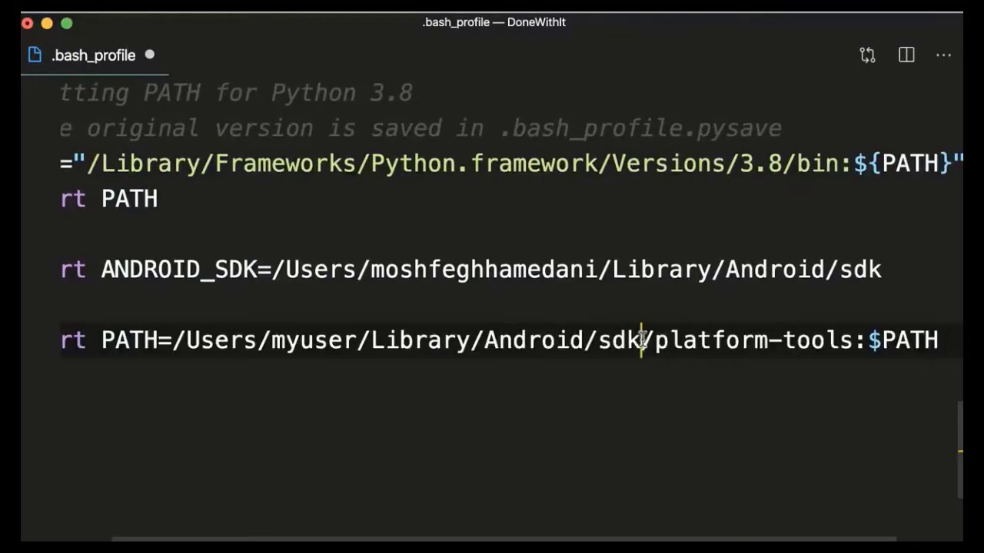
shift+click(173, 336)
key(BackSpace)
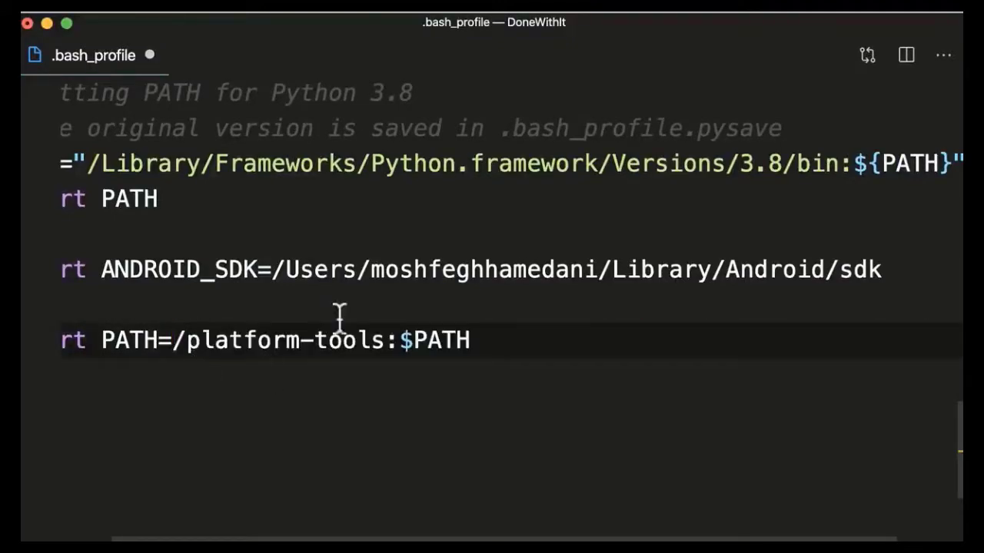
drag(273, 269, 884, 273)
key(super+c)
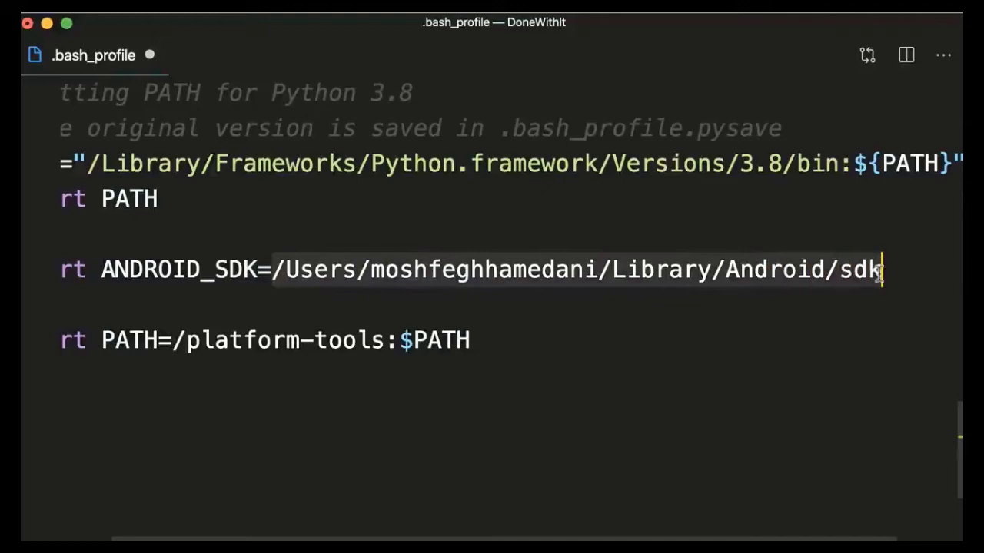
click(173, 338)
key(super+v)
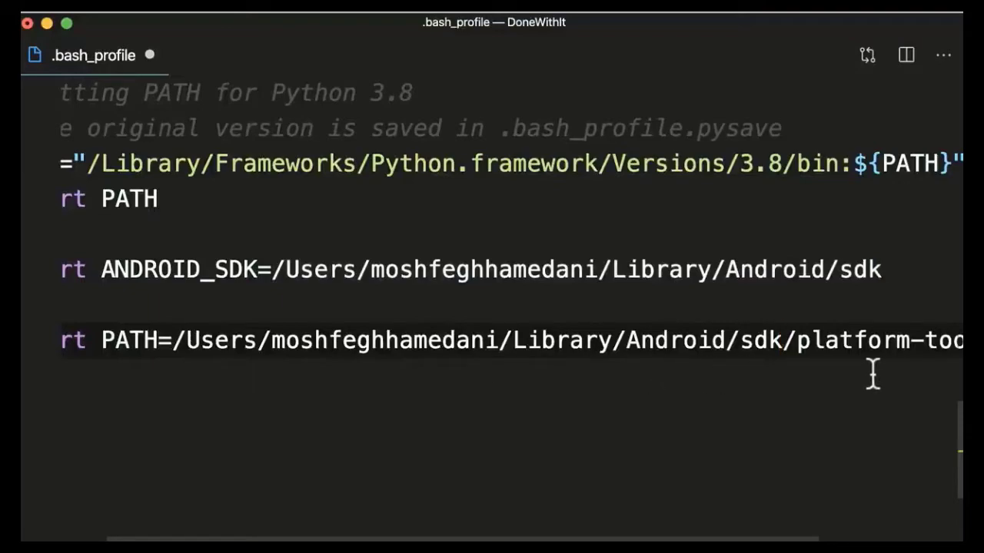
scroll(864, 374, right, 3)
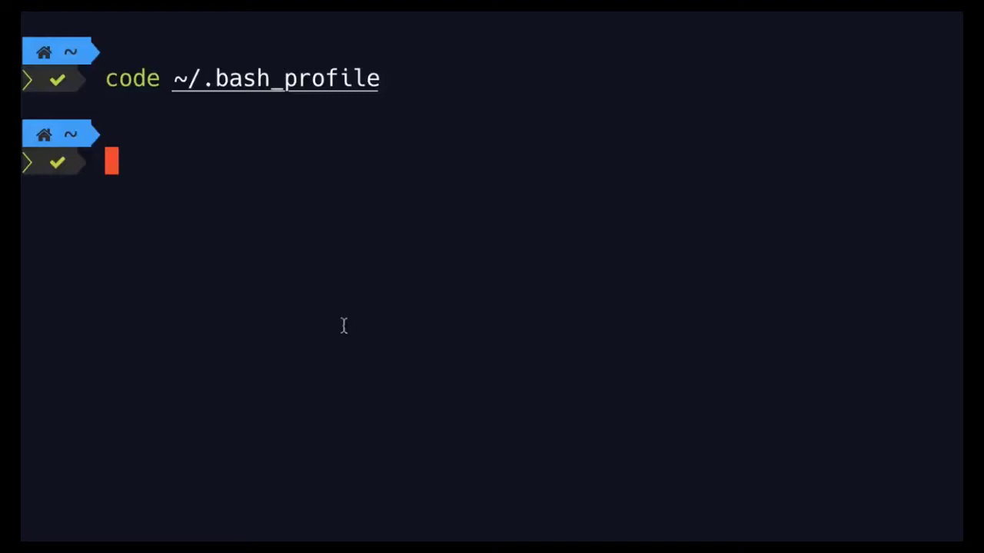
Step: In the terminal, open ~/.zshrc in the code editor with the code command
text(code )
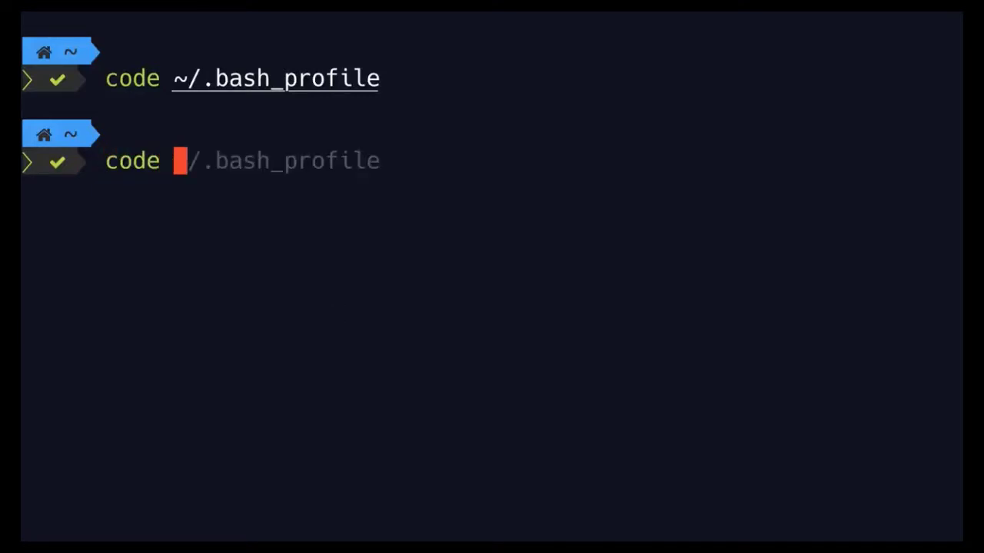
text(~/.zshrc)
key(Return)
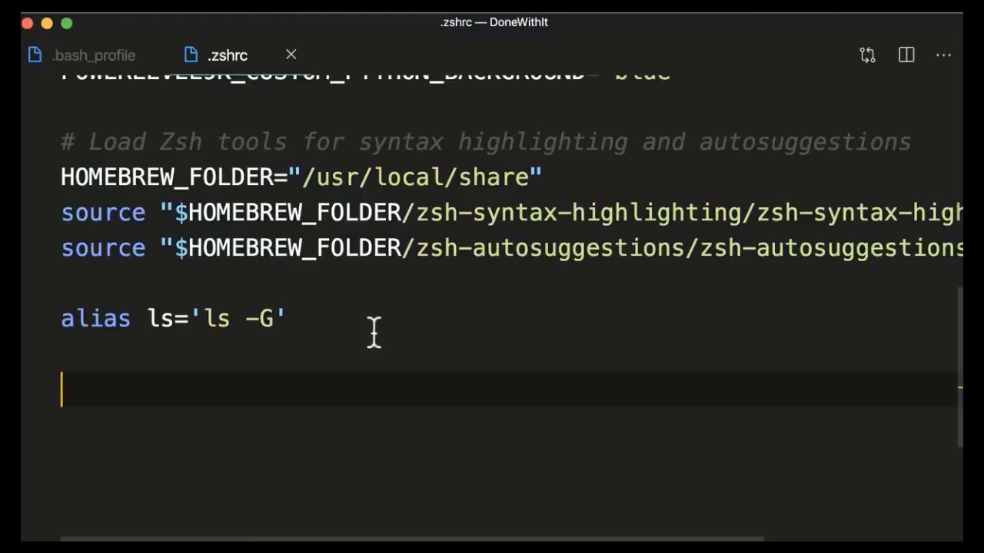
Step: Copy the ANDROID_SDK and platform-tools export lines from .bash_profile, paste them at the end of .zshrc, and save
click(103, 70)
click(38, 355)
key(Up)
key(Up)
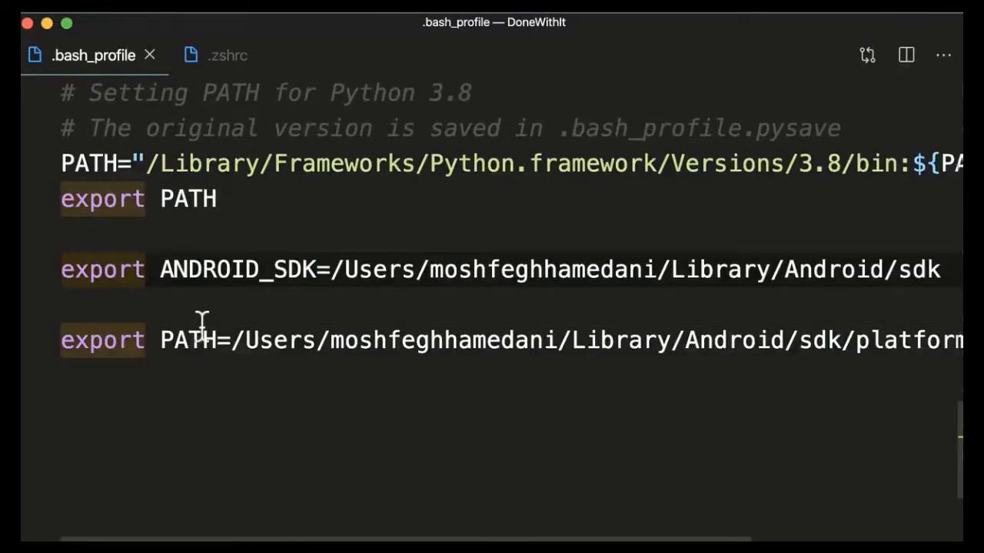
key(Down)
key(Down)
key(End)
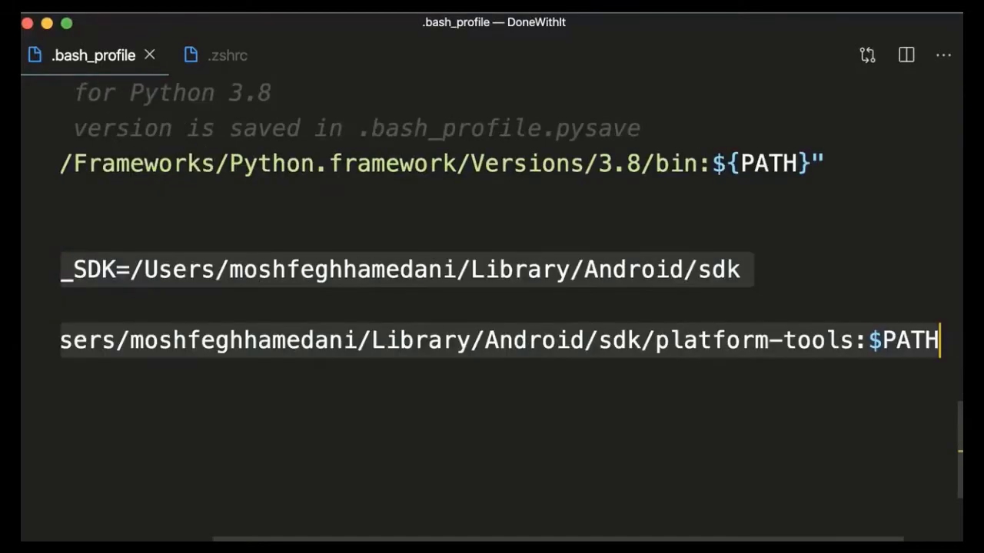
click(254, 73)
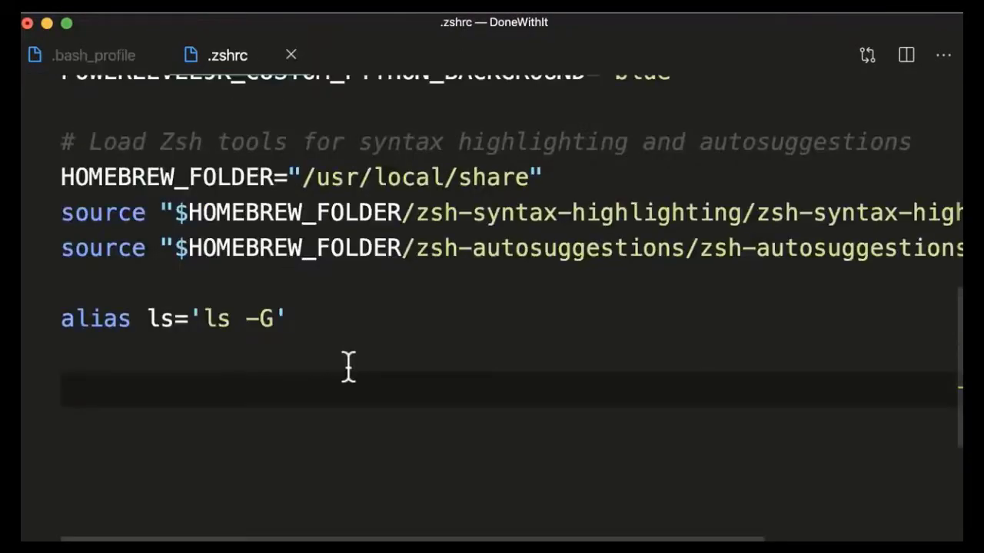
text(export ANDROID_SDK=/Users/moshfeghhamedani/Library/Android/sdk  export PATH=/Users/moshfeghhamedani/Library/Android/sdk/platform-tools:$PATH)
key(super+s)
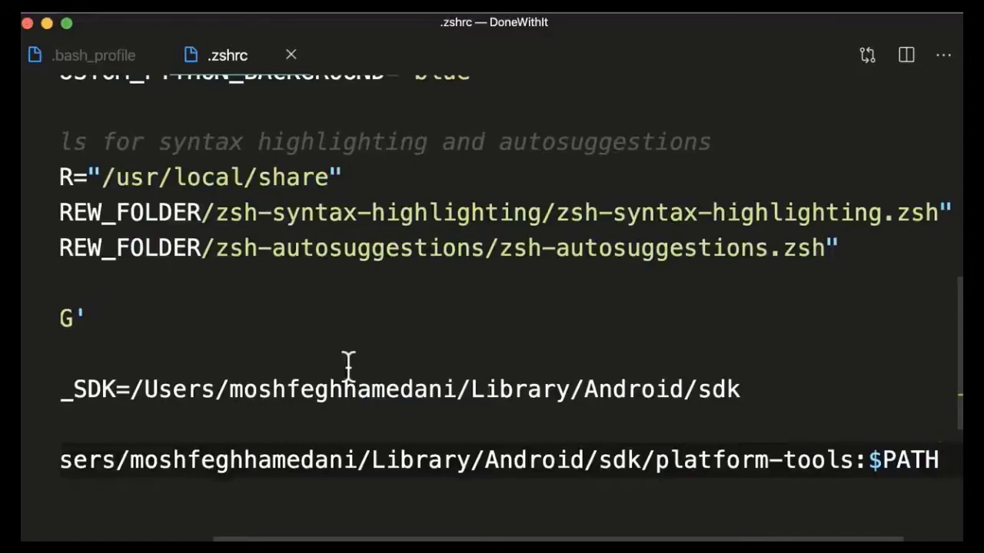
Step: Switch to the terminal and run adb to check that platform-tools is on the PATH
key(super+Tab)
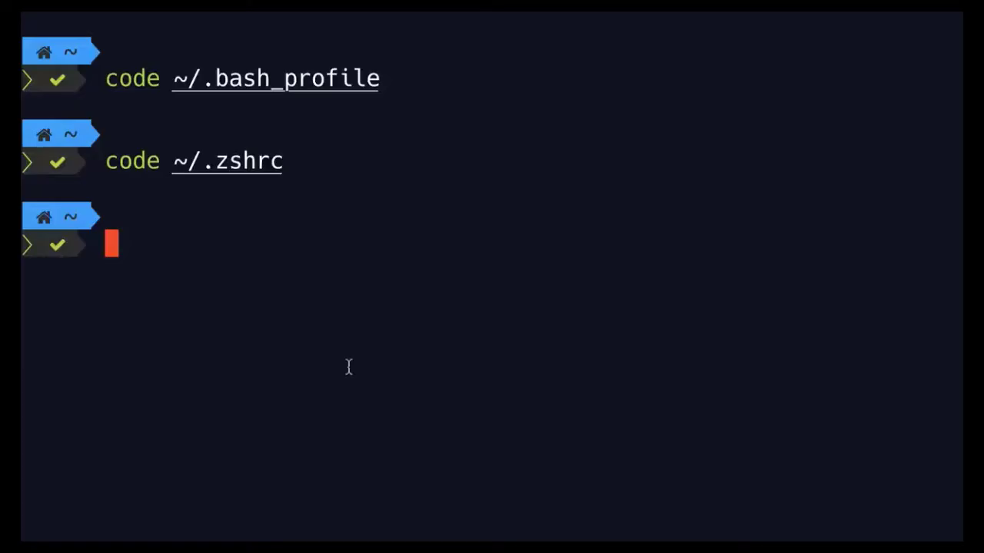
text(adb)
key(Return)
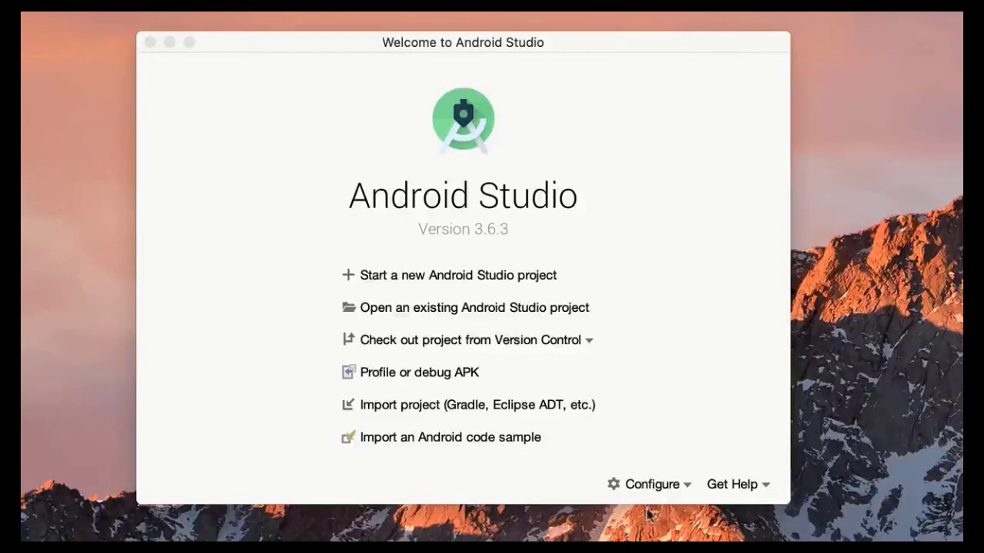
Step: Start creating a new virtual device from the AVD Manager and choose Pixel 3a as its phone hardware
click(654, 485)
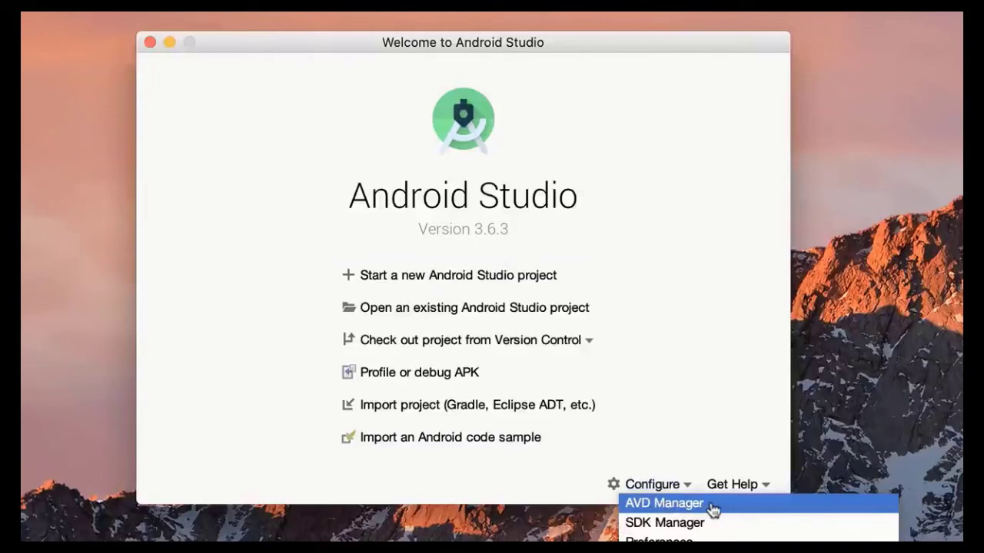
click(713, 510)
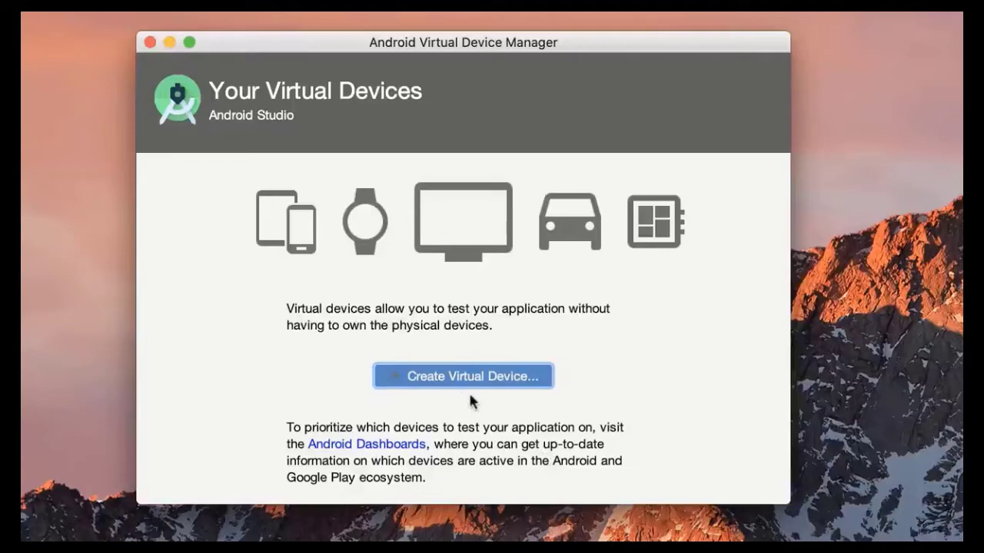
click(541, 378)
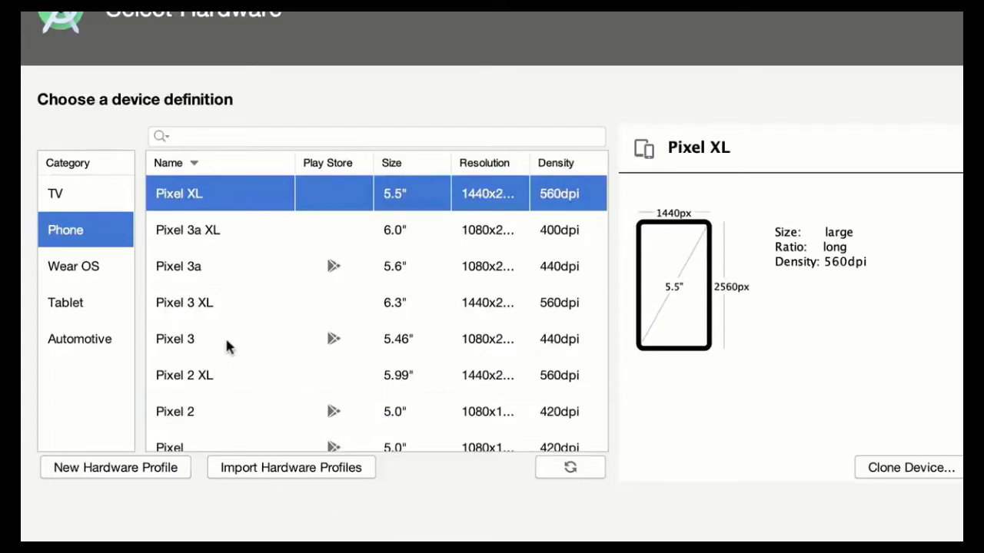
scroll(253, 361, down, 5)
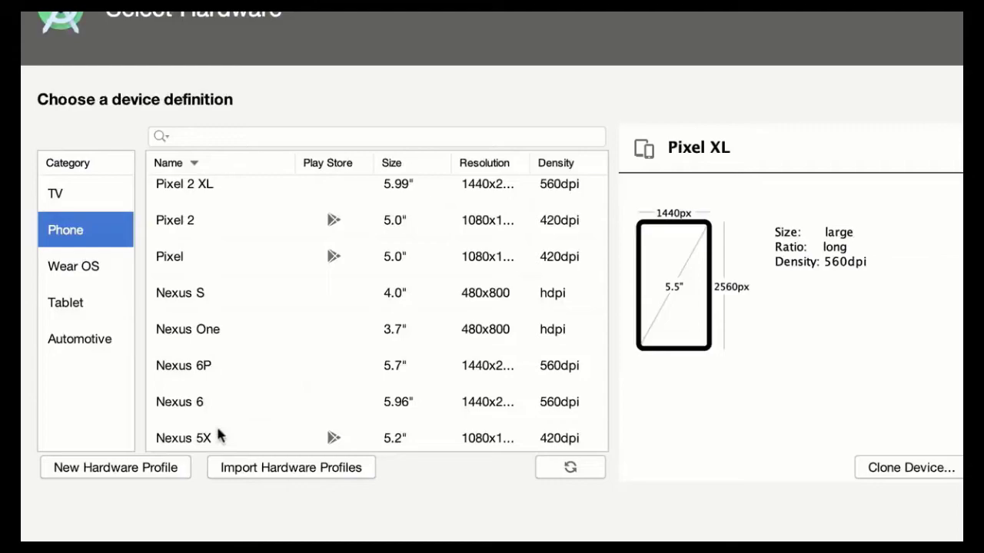
scroll(217, 436, up, 5)
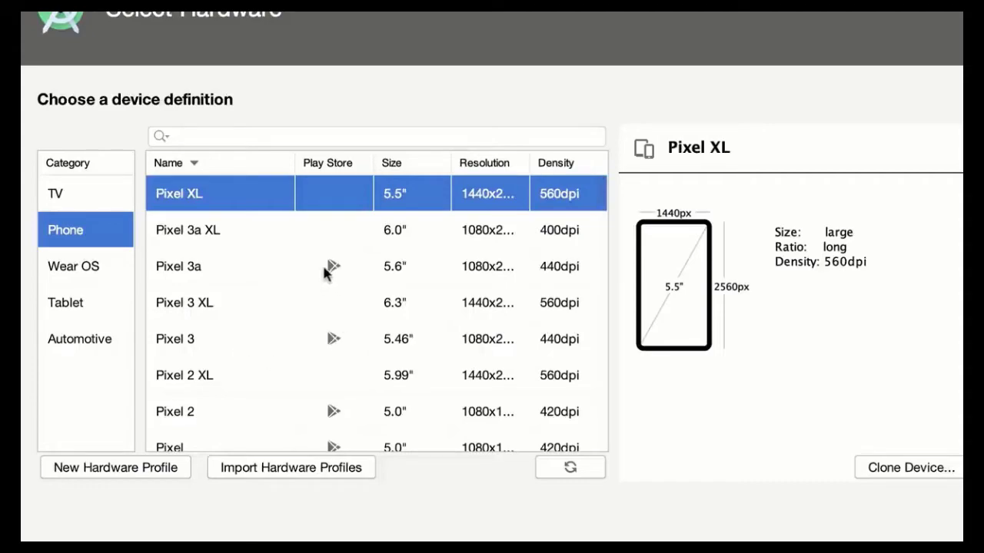
click(356, 267)
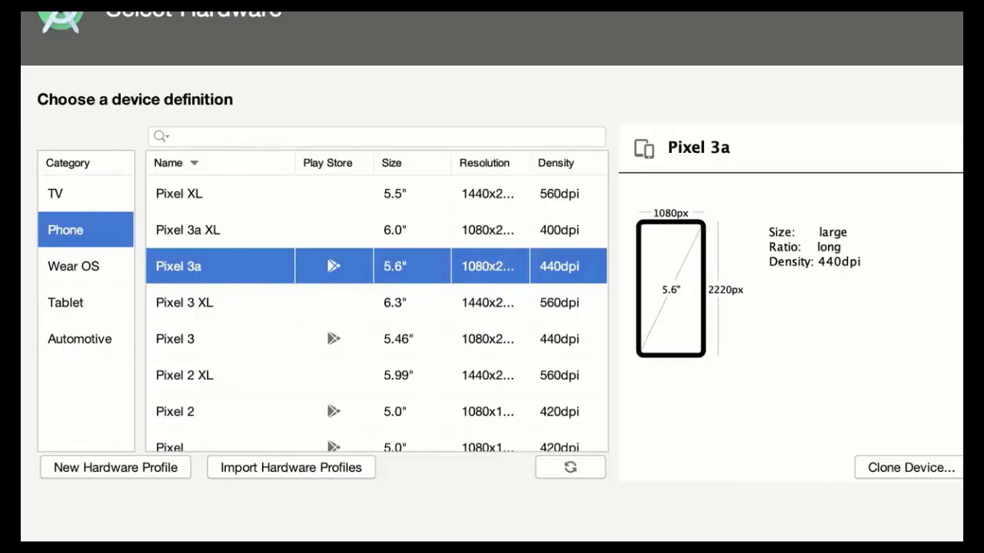
key(Return)
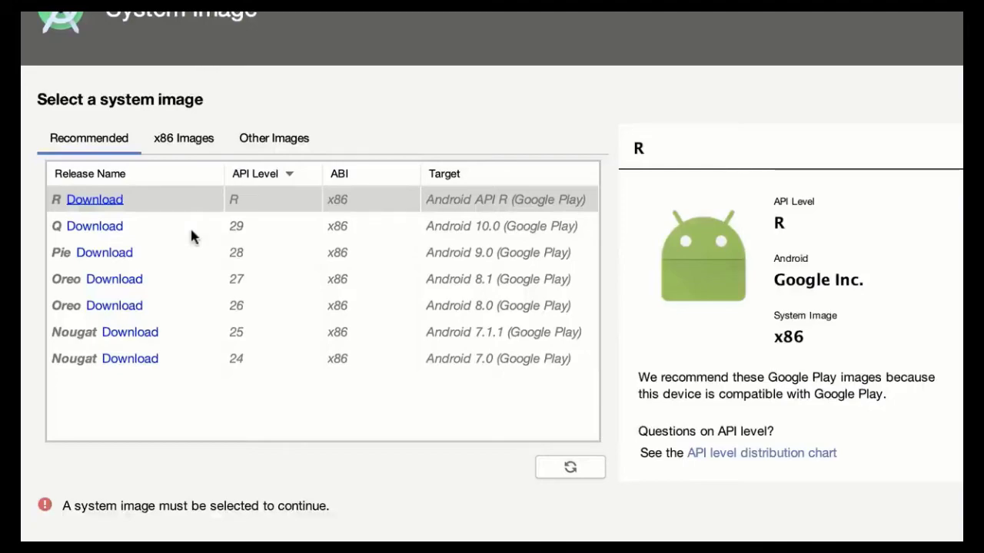
Step: Download the Q (API 29) system image, accepting the license, and select it for the virtual device
click(153, 226)
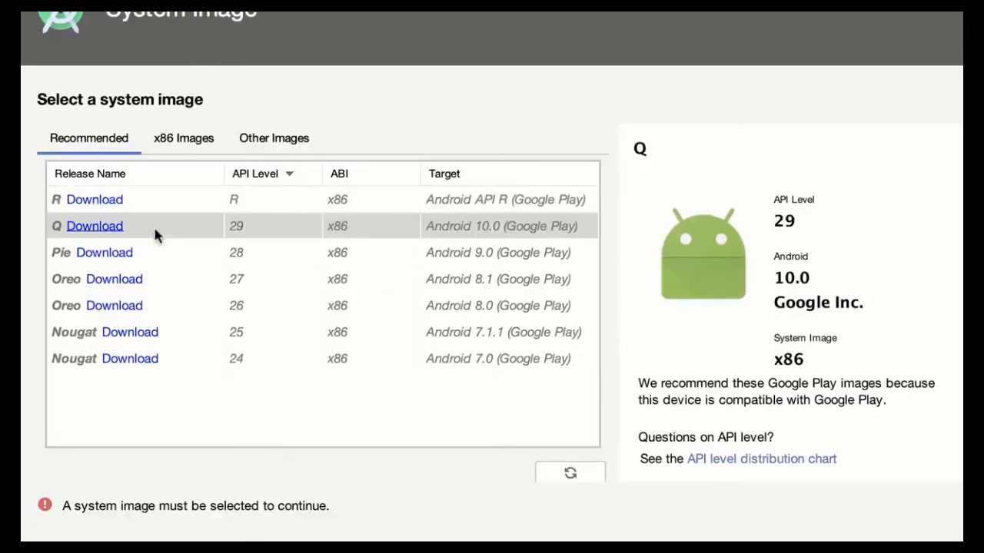
click(113, 229)
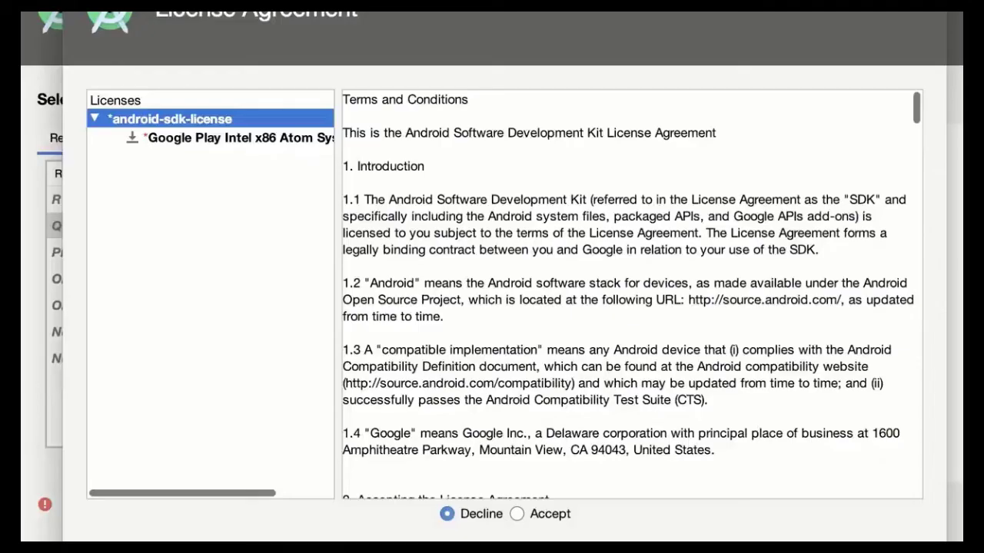
click(559, 516)
key(Return)
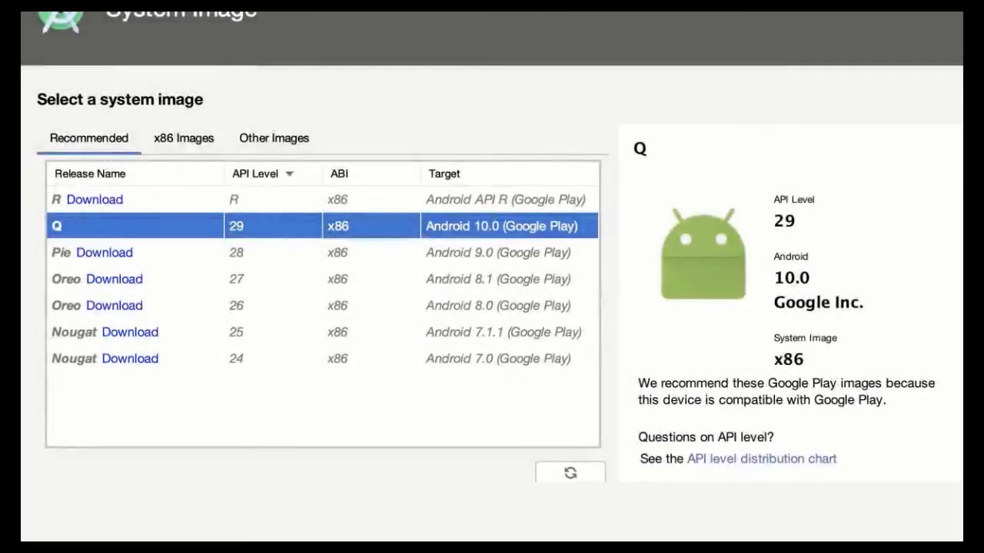
key(Return)
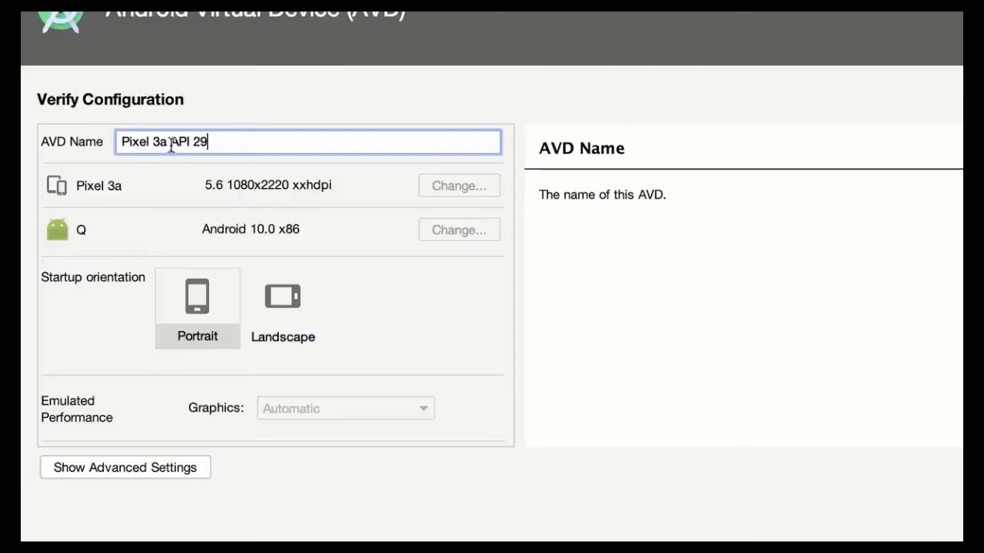
Step: Finish creating the virtual device with the name Pixel 3a API 29
drag(165, 145, 110, 141)
drag(238, 143, 175, 145)
key(Return)
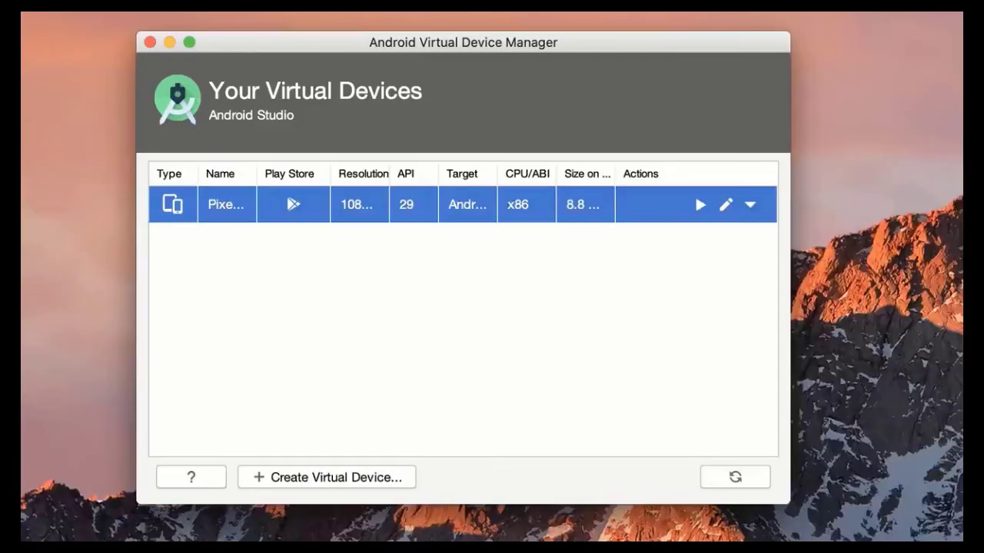
Step: Launch the new Pixel 3a virtual device in the emulator and reposition its window on the screen
click(700, 206)
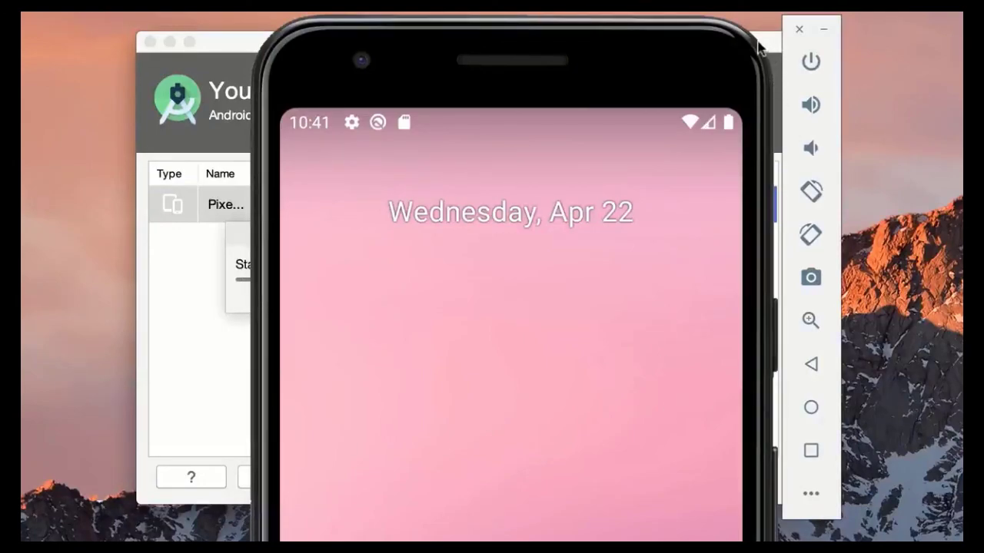
drag(759, 47, 582, 377)
click(623, 80)
click(621, 215)
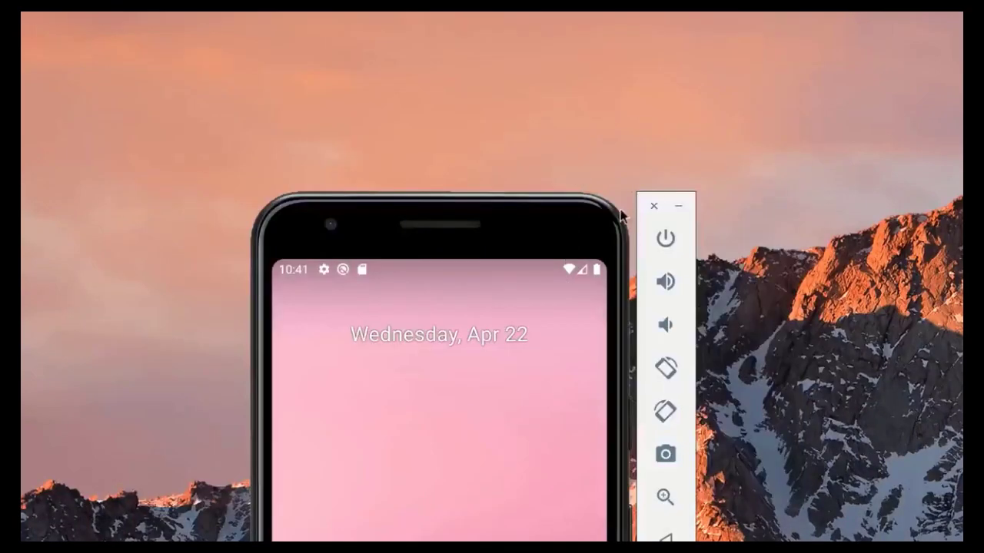